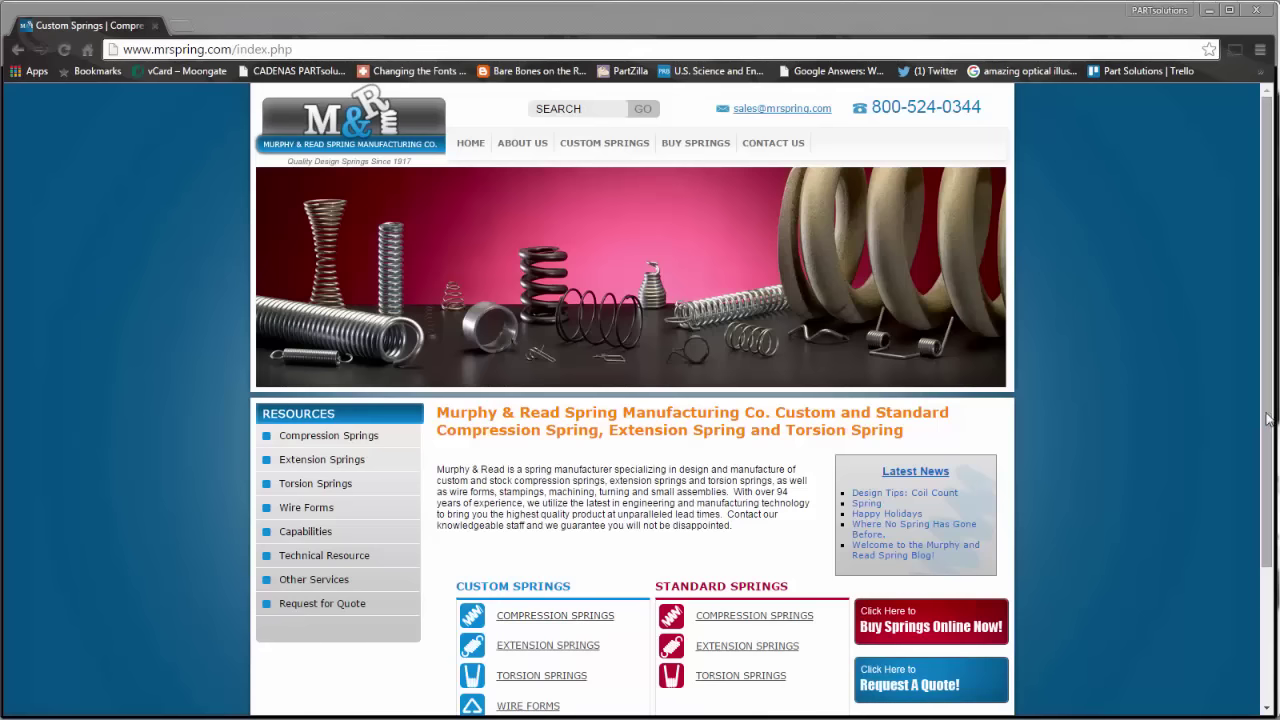
Step: Open the Custom Springs 'COMPRESSION SPRINGS' page and scroll through its custom and standard options
{"action": "scroll", "coordinate": [1128, 439], "scroll_direction": "down", "scroll_amount": 1}
{"action": "left_click", "coordinate": [527, 543]}
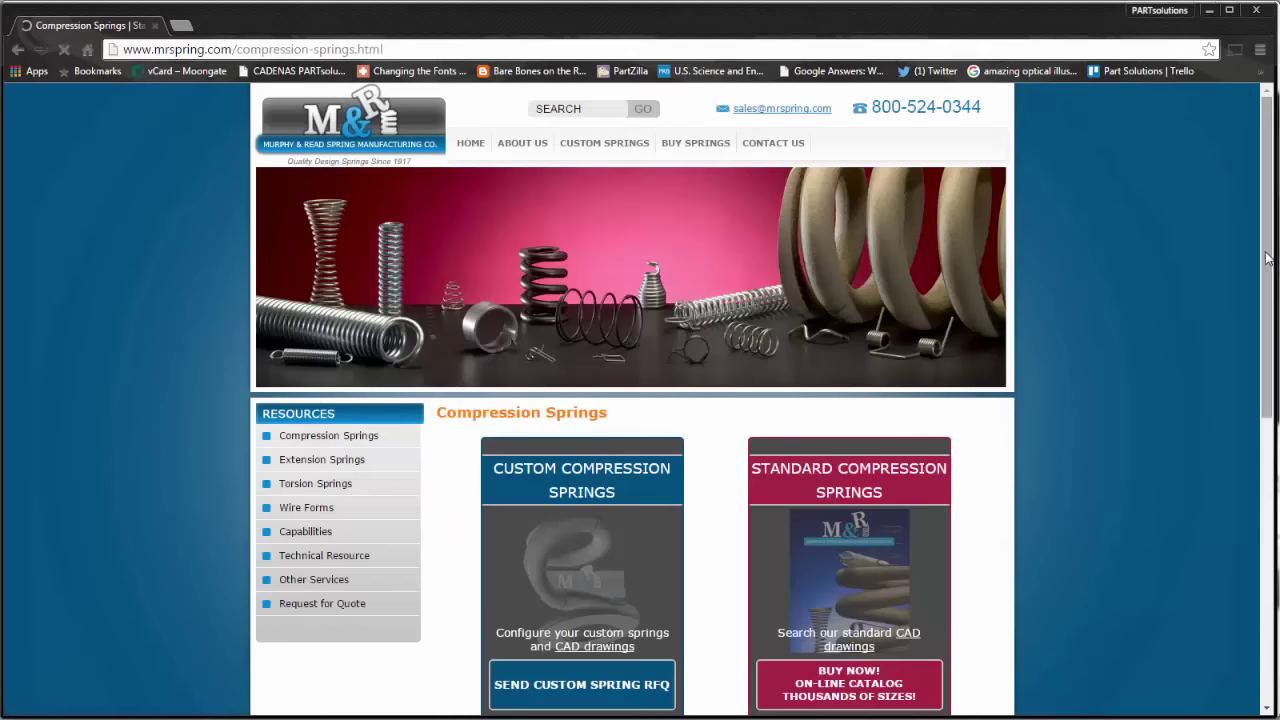
{"action": "scroll", "coordinate": [1010, 400], "scroll_direction": "down", "scroll_amount": 1}
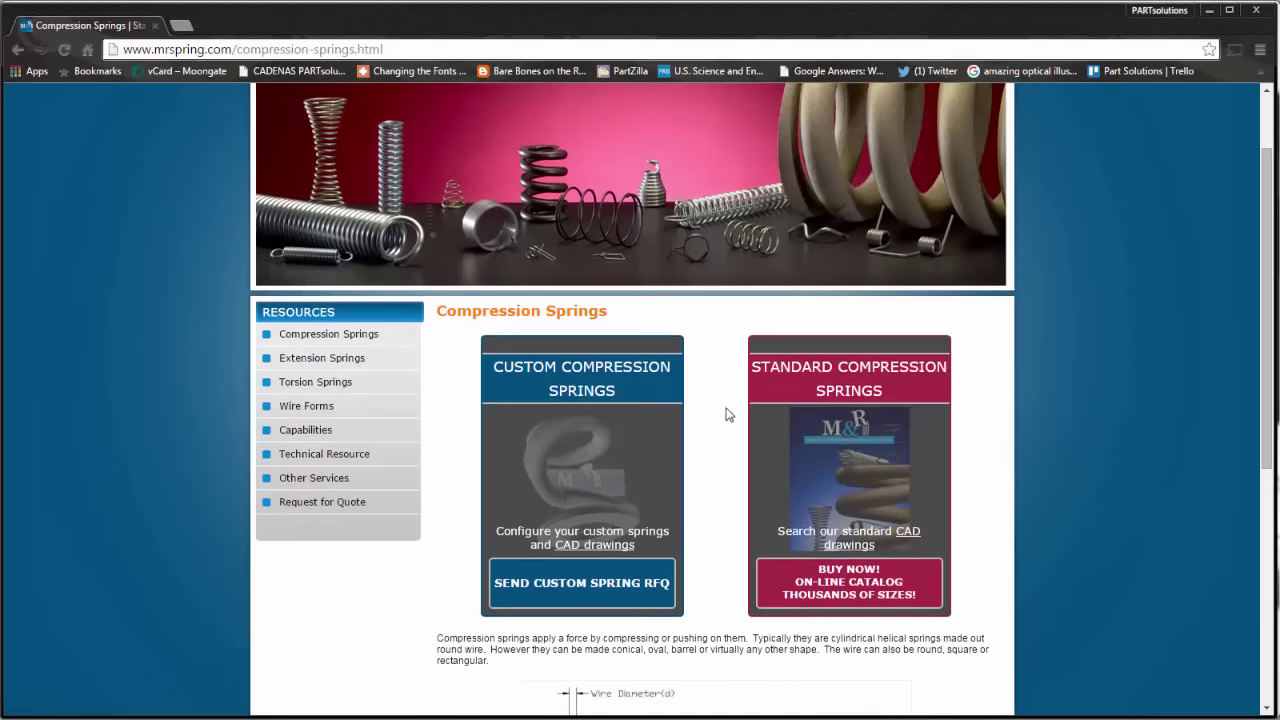
Step: In the CAD configurator, set wire diameter 0.1 in, 10 active coils and 2 in free length
{"action": "left_click", "coordinate": [628, 546]}
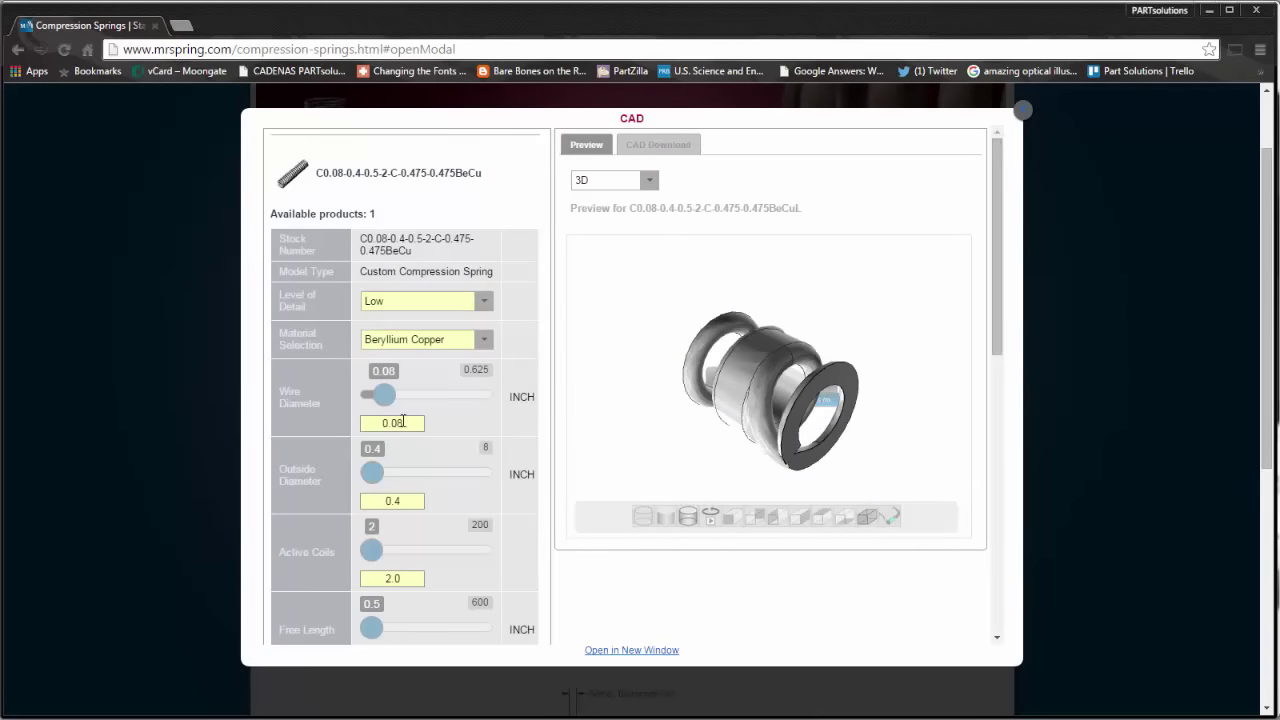
{"action": "left_click_drag", "start_coordinate": [405, 423], "coordinate": [397, 423]}
{"action": "type", "text": "1"}
{"action": "key", "text": "Return"}
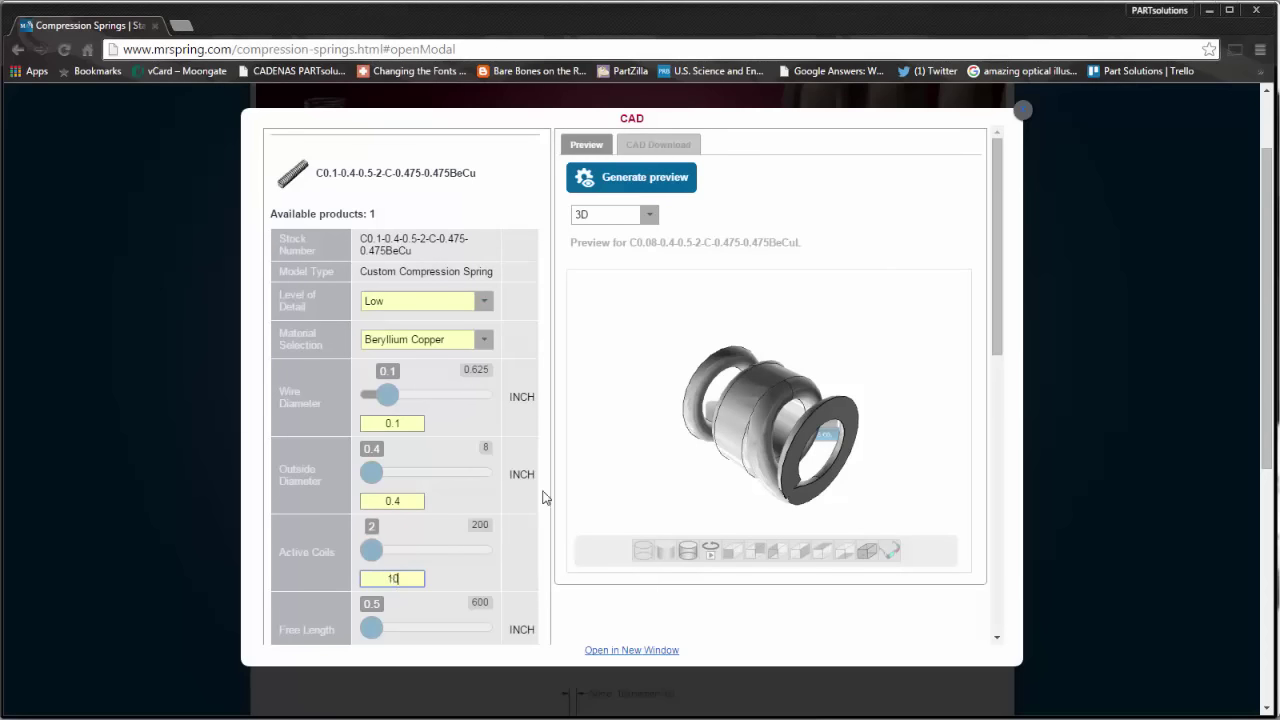
{"action": "type", "text": "10"}
{"action": "key", "text": "Return"}
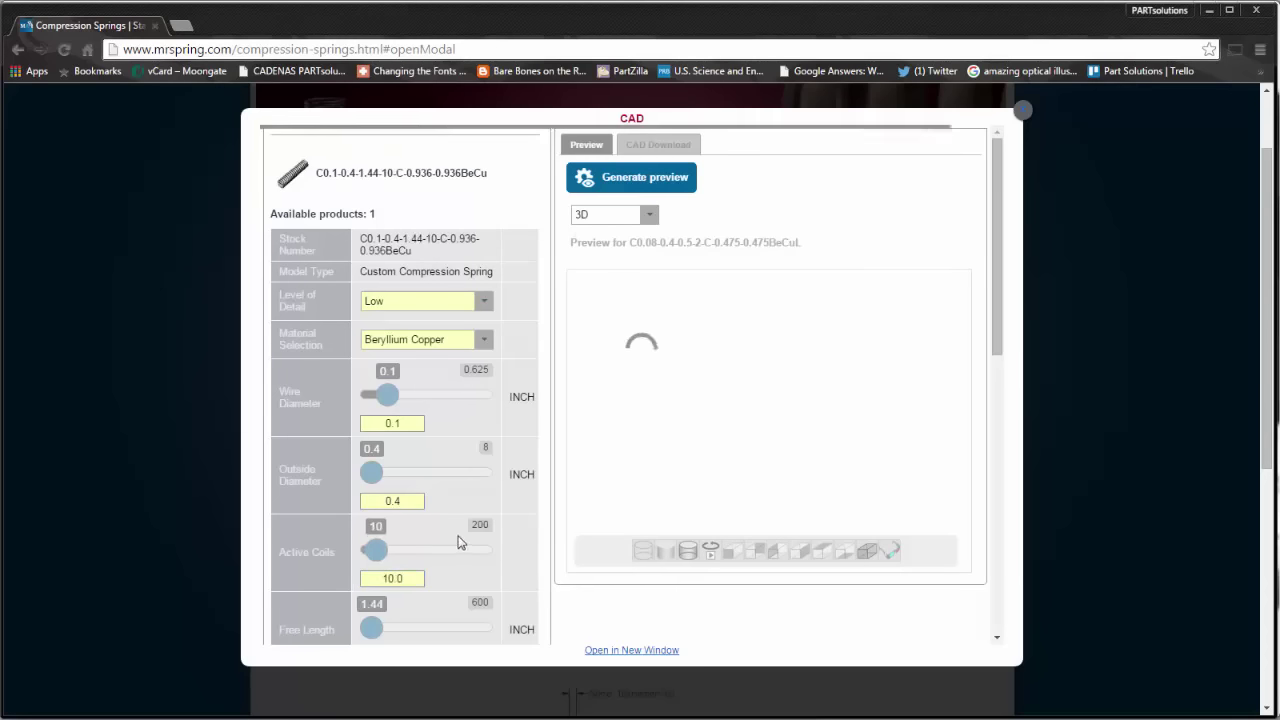
{"action": "scroll", "coordinate": [470, 575], "scroll_direction": "down", "scroll_amount": 2}
{"action": "left_click_drag", "start_coordinate": [412, 576], "coordinate": [377, 576]}
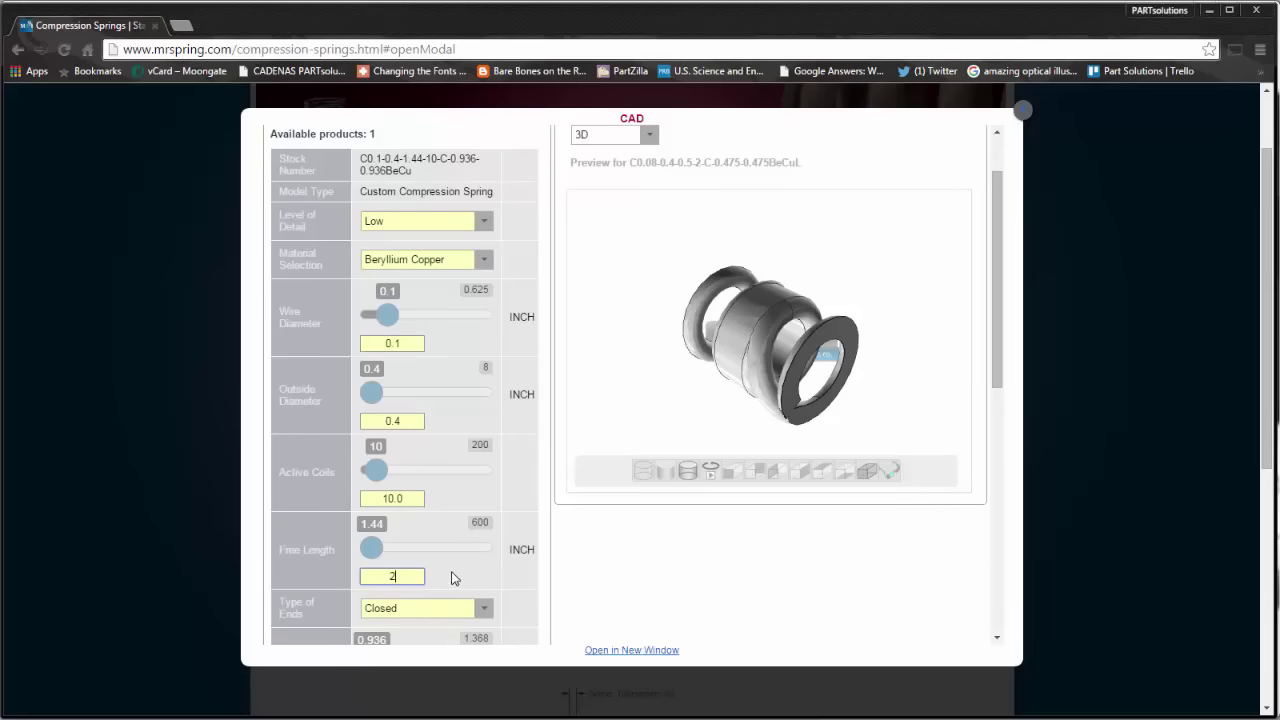
{"action": "key", "text": "Return"}
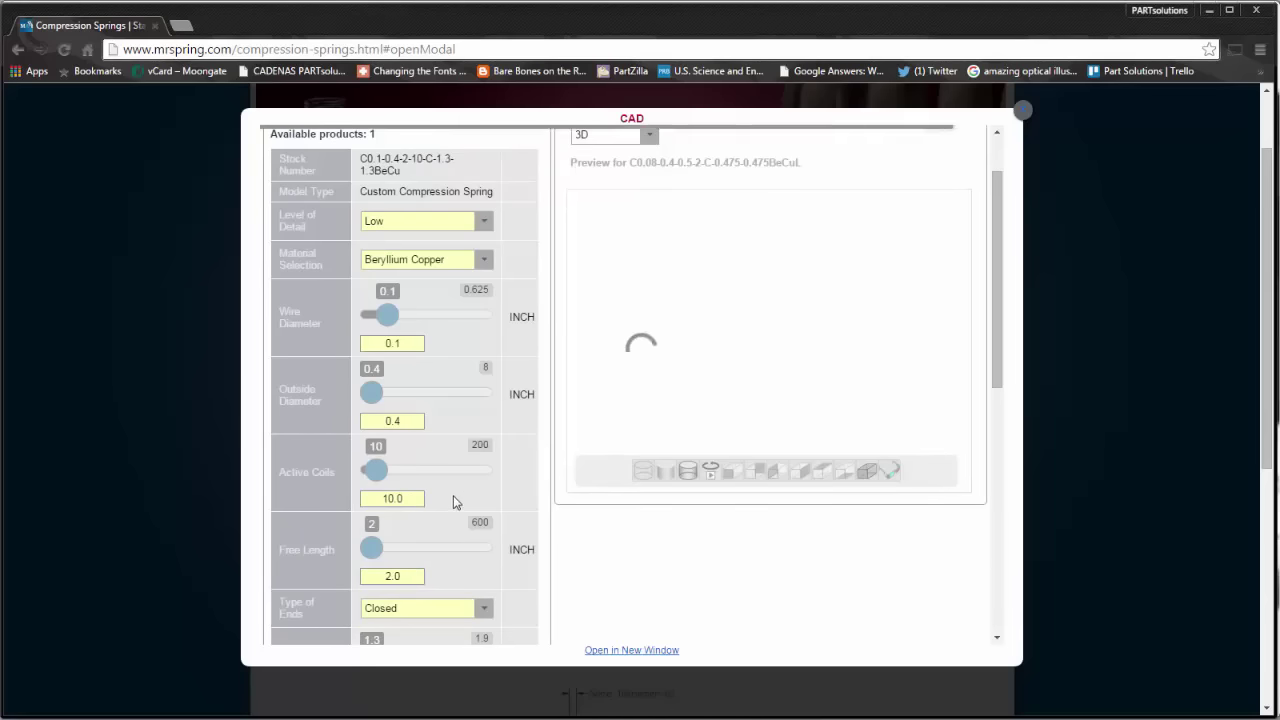
{"action": "left_click_drag", "start_coordinate": [991, 294], "coordinate": [997, 255]}
Step: Regenerate the spring preview at High level of detail and orbit the coiled model
{"action": "left_click", "coordinate": [665, 186]}
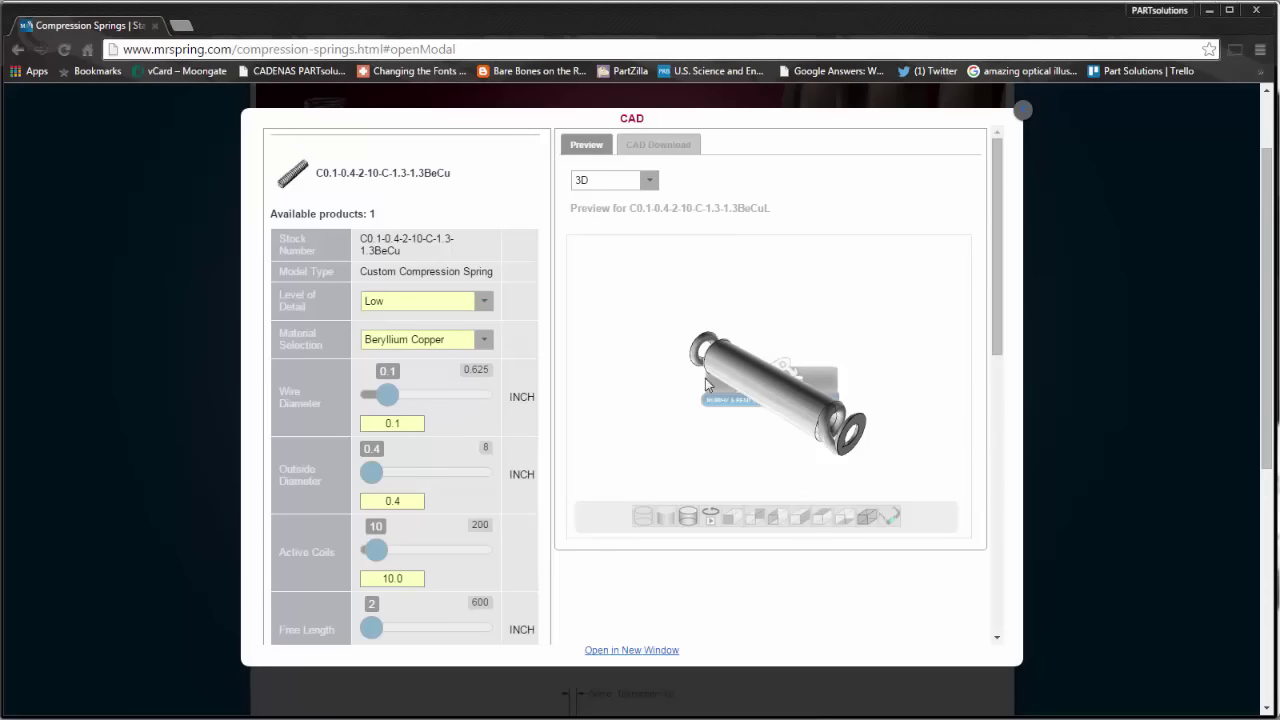
{"action": "left_click", "coordinate": [487, 304]}
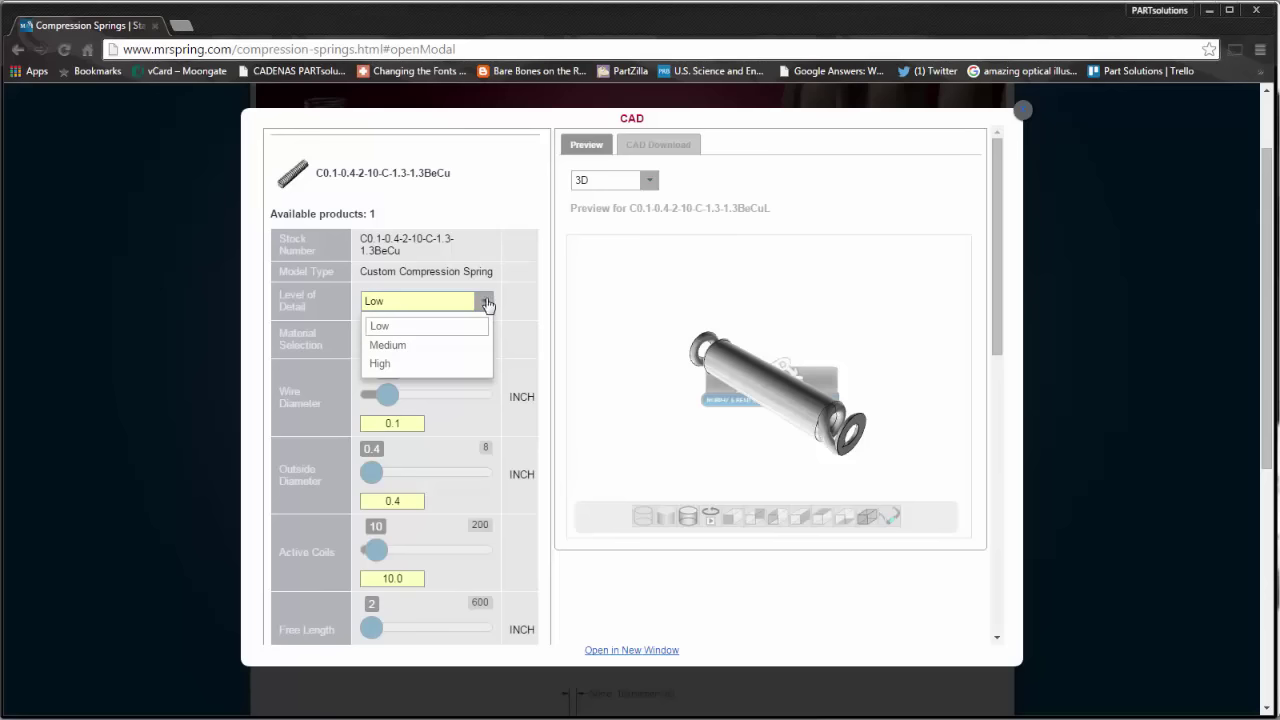
{"action": "left_click_drag", "start_coordinate": [726, 362], "coordinate": [708, 405]}
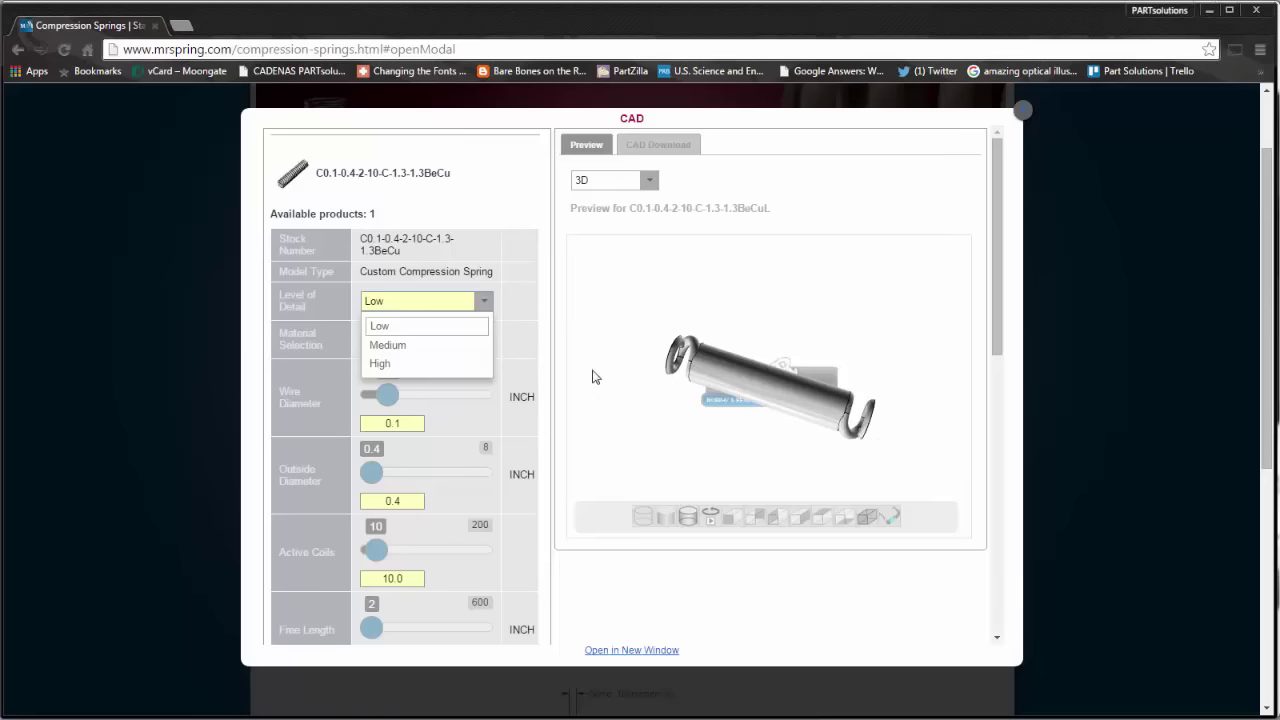
{"action": "left_click", "coordinate": [421, 363]}
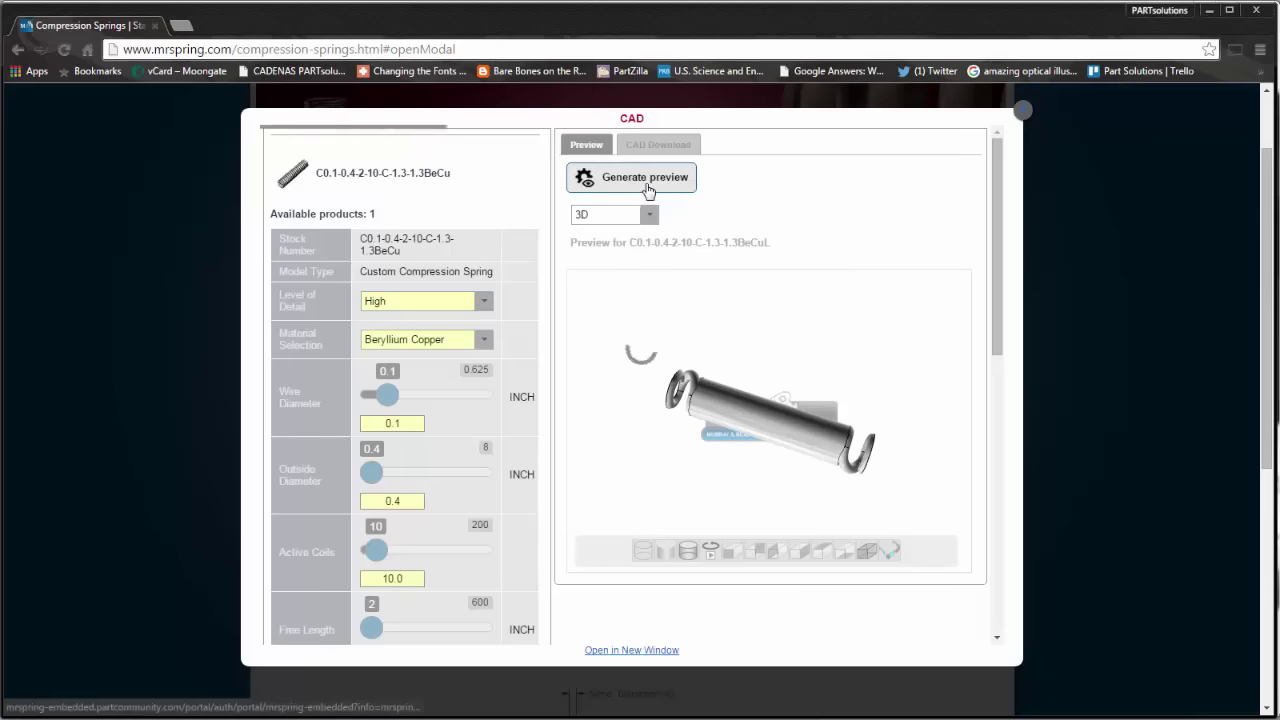
{"action": "left_click", "coordinate": [646, 178]}
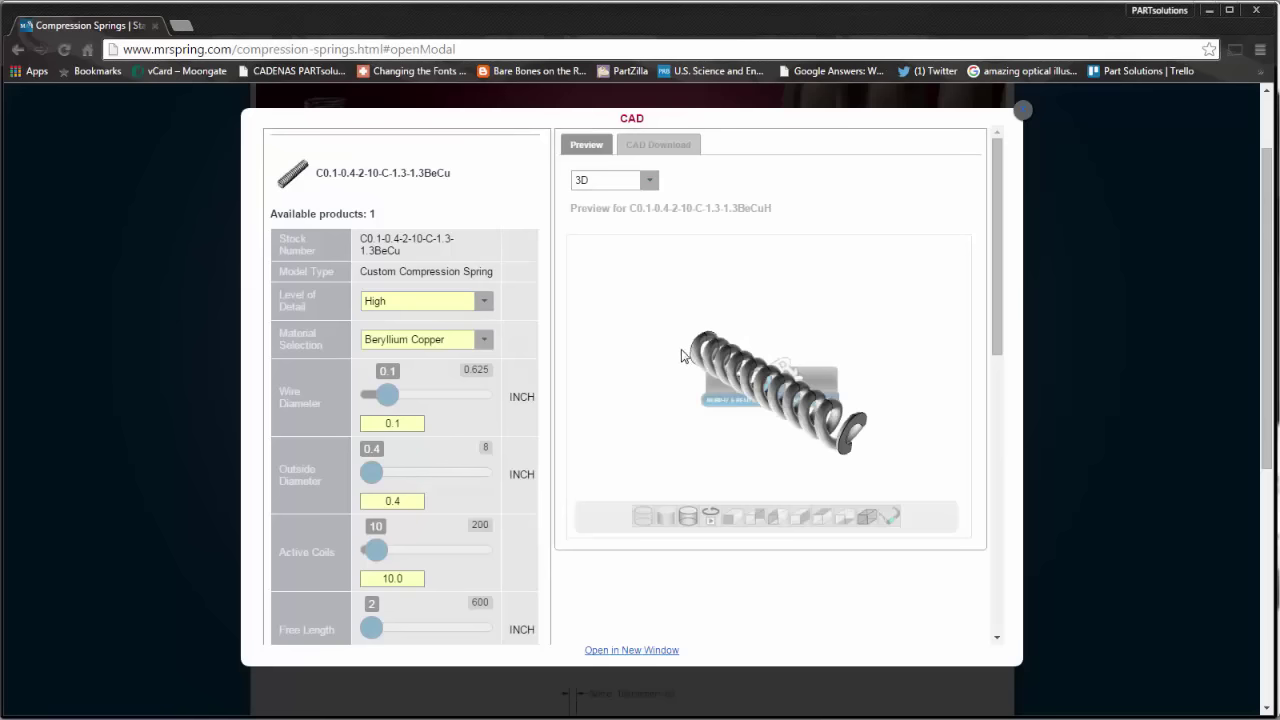
{"action": "left_click_drag", "start_coordinate": [698, 355], "coordinate": [869, 350]}
{"action": "left_click_drag", "start_coordinate": [1002, 240], "coordinate": [1000, 489]}
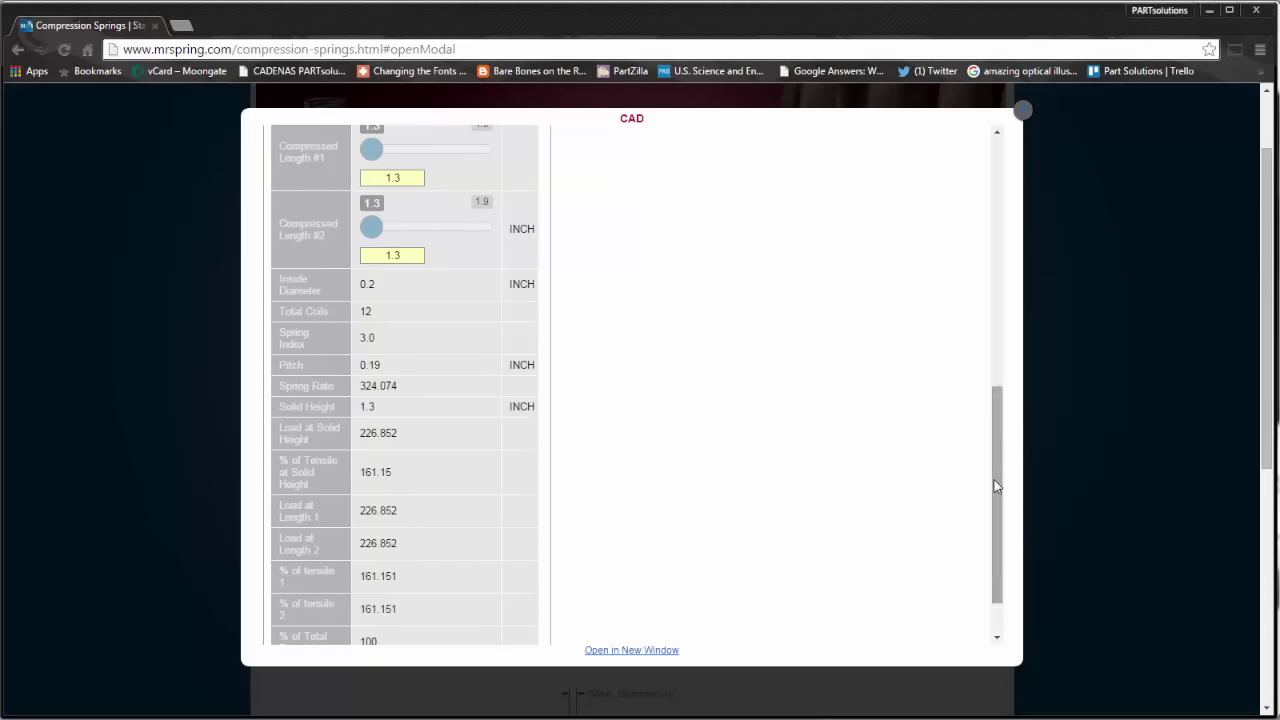
{"action": "left_click_drag", "start_coordinate": [997, 486], "coordinate": [1016, 224]}
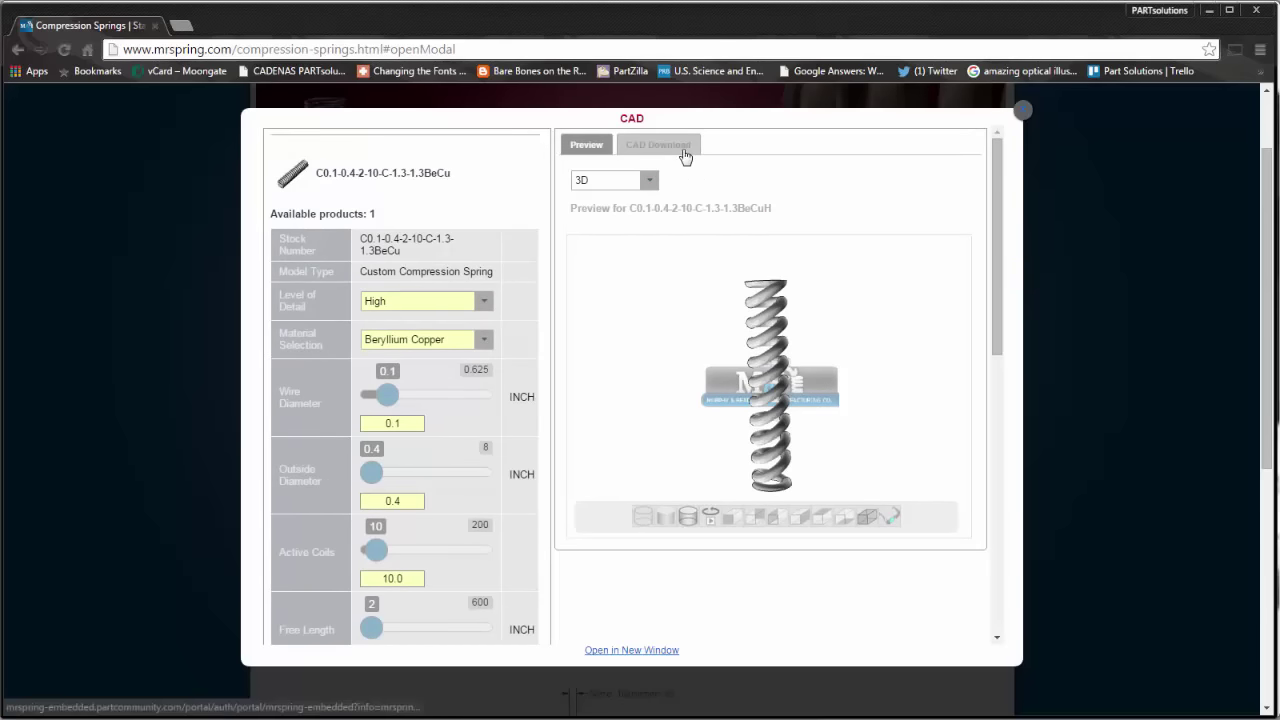
Step: Download the spring from the CAD Download tab in Inventor 2013 (3D) format
{"action": "left_click", "coordinate": [687, 146]}
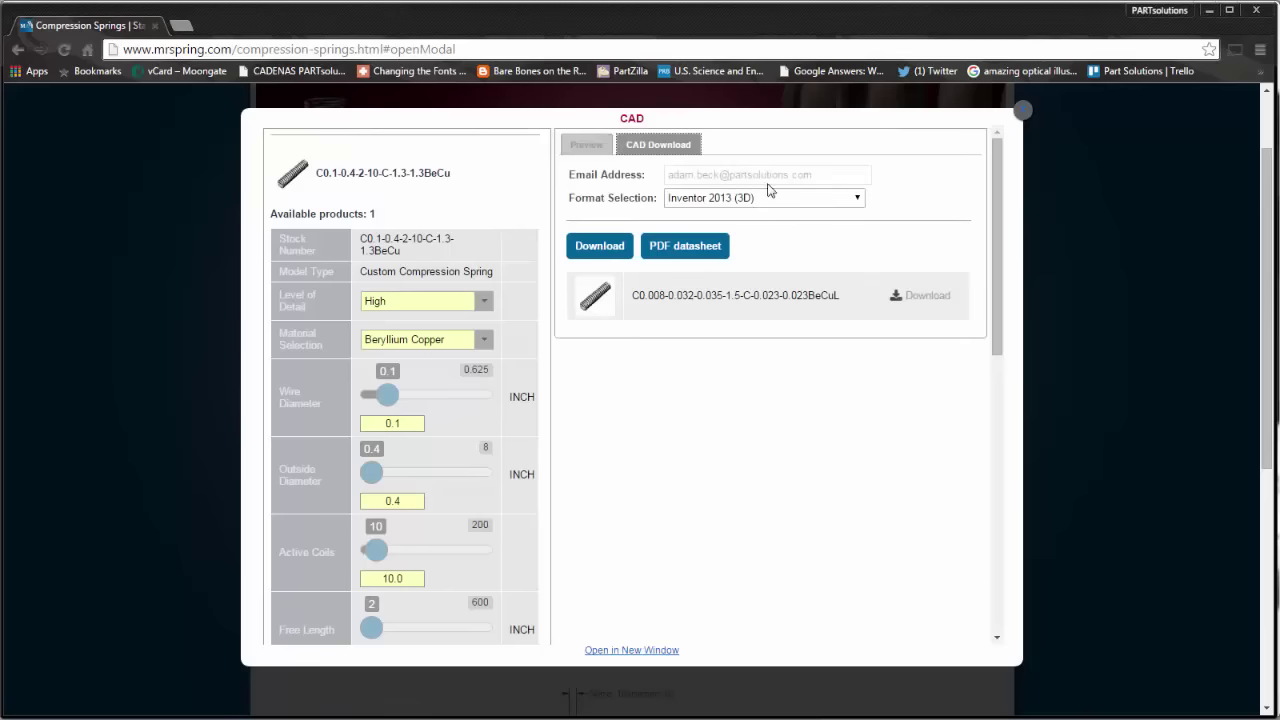
{"action": "left_click", "coordinate": [863, 199]}
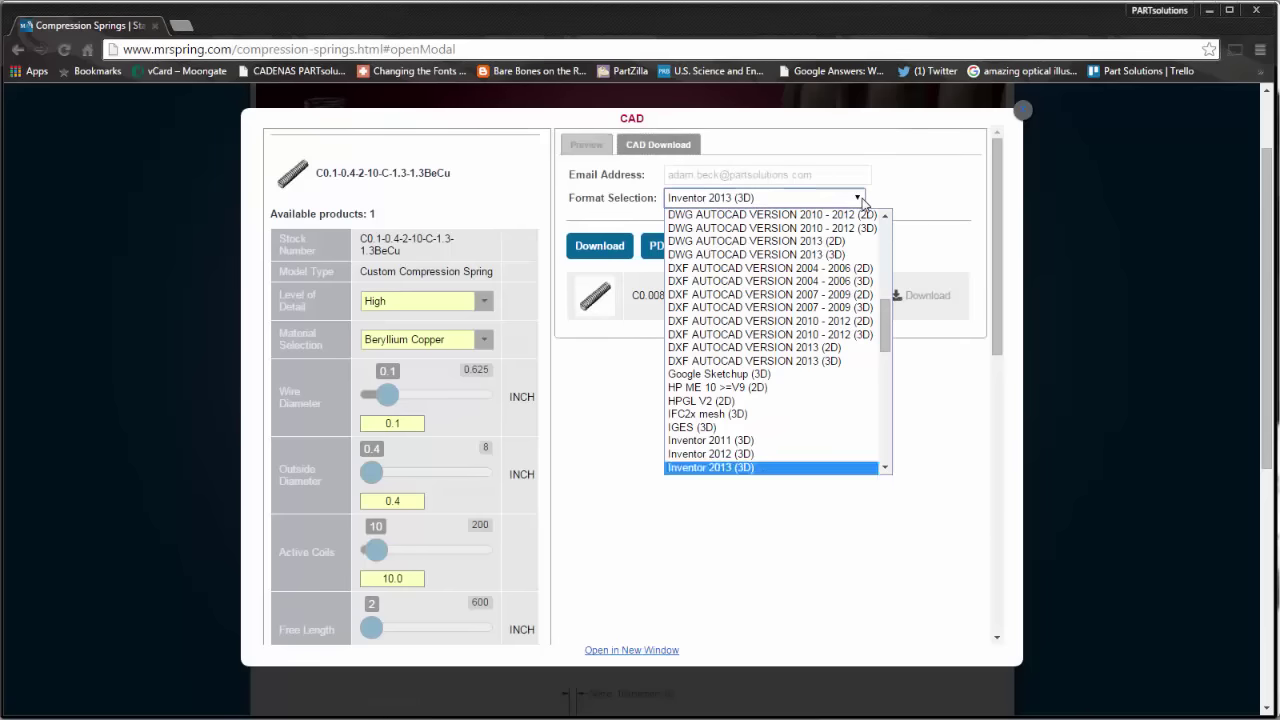
{"action": "mouse_move", "coordinate": [885, 321]}
{"action": "left_mouse_down"}
{"action": "mouse_move", "coordinate": [887, 425]}
{"action": "mouse_move", "coordinate": [895, 246]}
{"action": "mouse_move", "coordinate": [886, 318]}
{"action": "left_mouse_up"}
{"action": "left_click", "coordinate": [829, 382]}
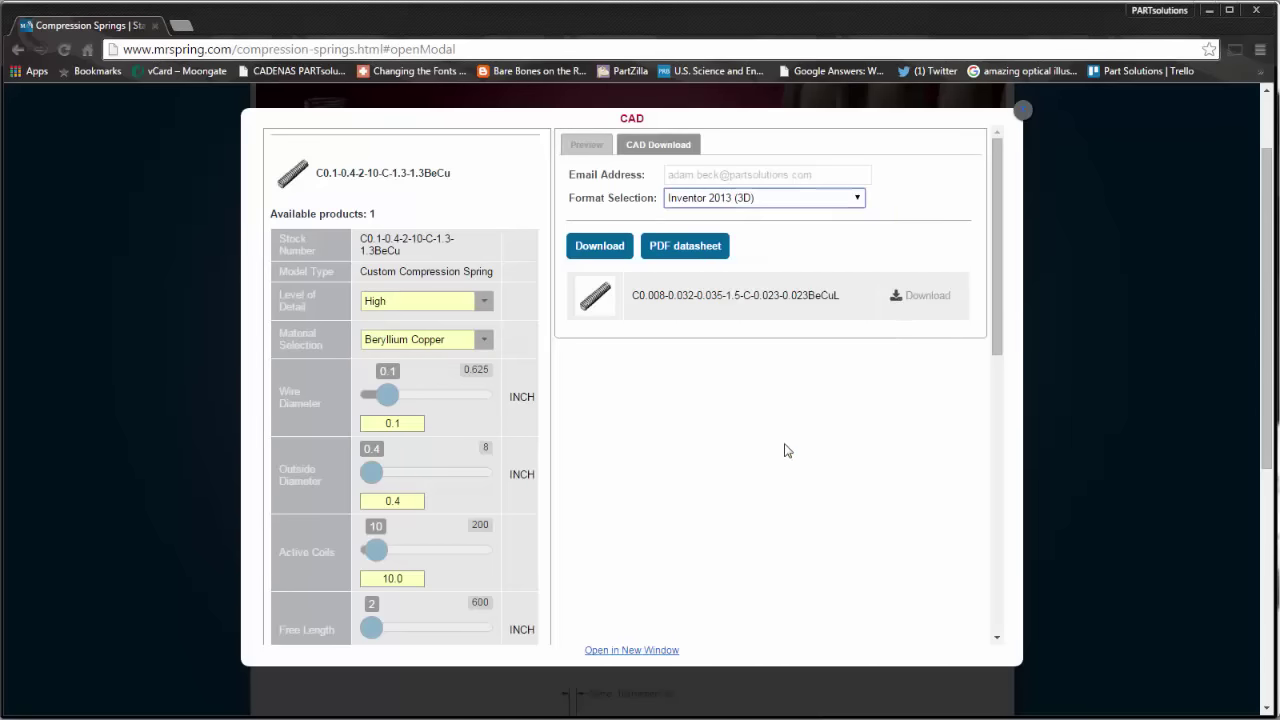
{"action": "left_click", "coordinate": [619, 249]}
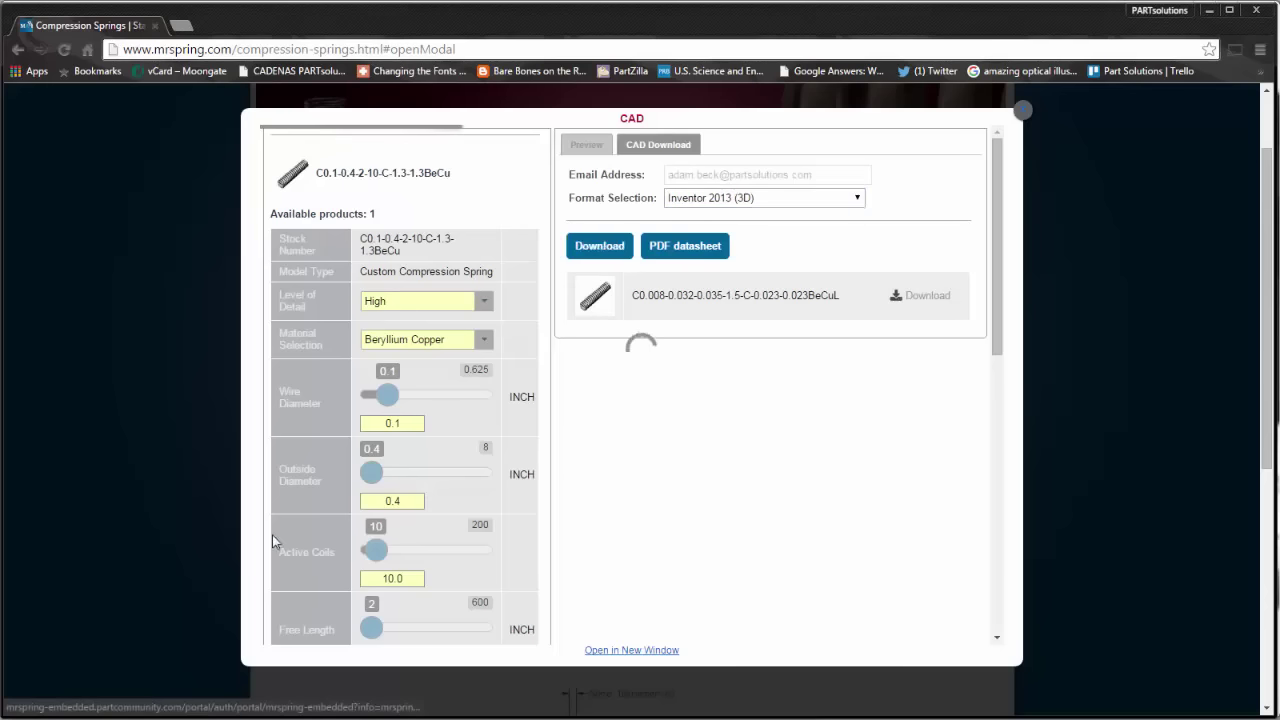
Step: Switch to Inventor and orbit the downloaded C0_1-0_4-2-10-C-1_9-1_9BeCuH spring part
{"action": "key", "text": "alt+Tab"}
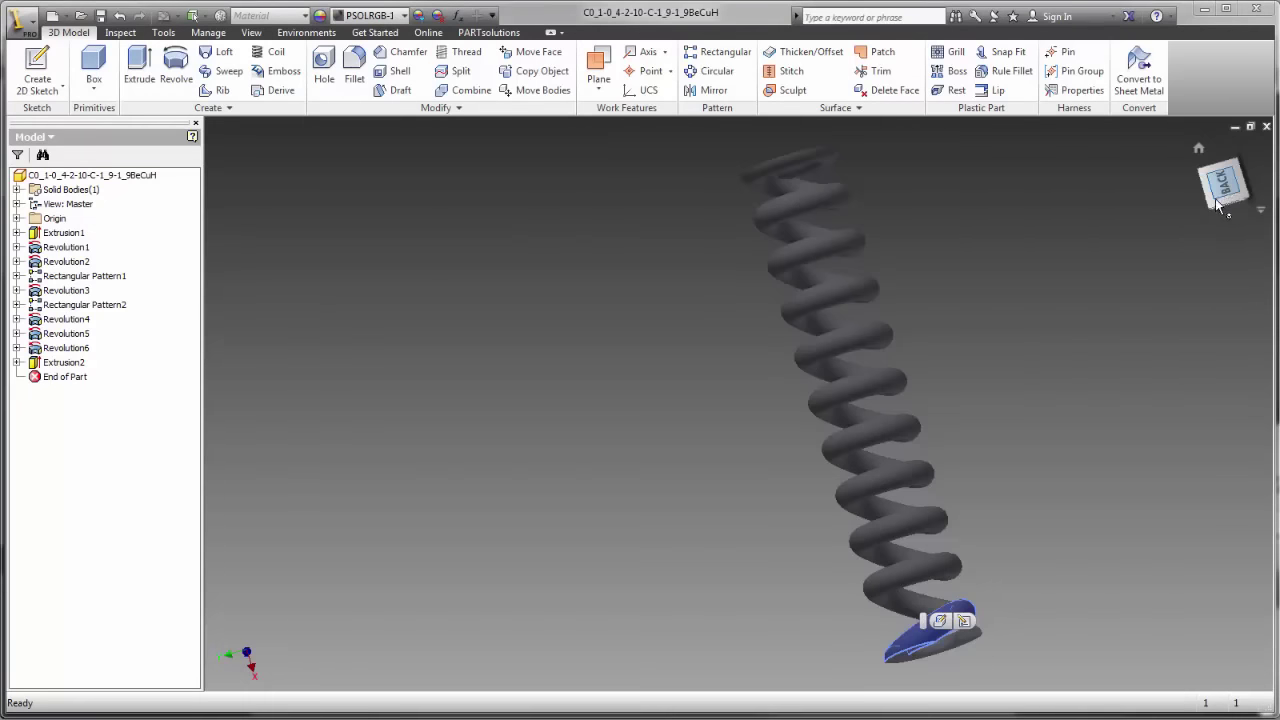
{"action": "left_click_drag", "start_coordinate": [1217, 205], "coordinate": [1233, 250]}
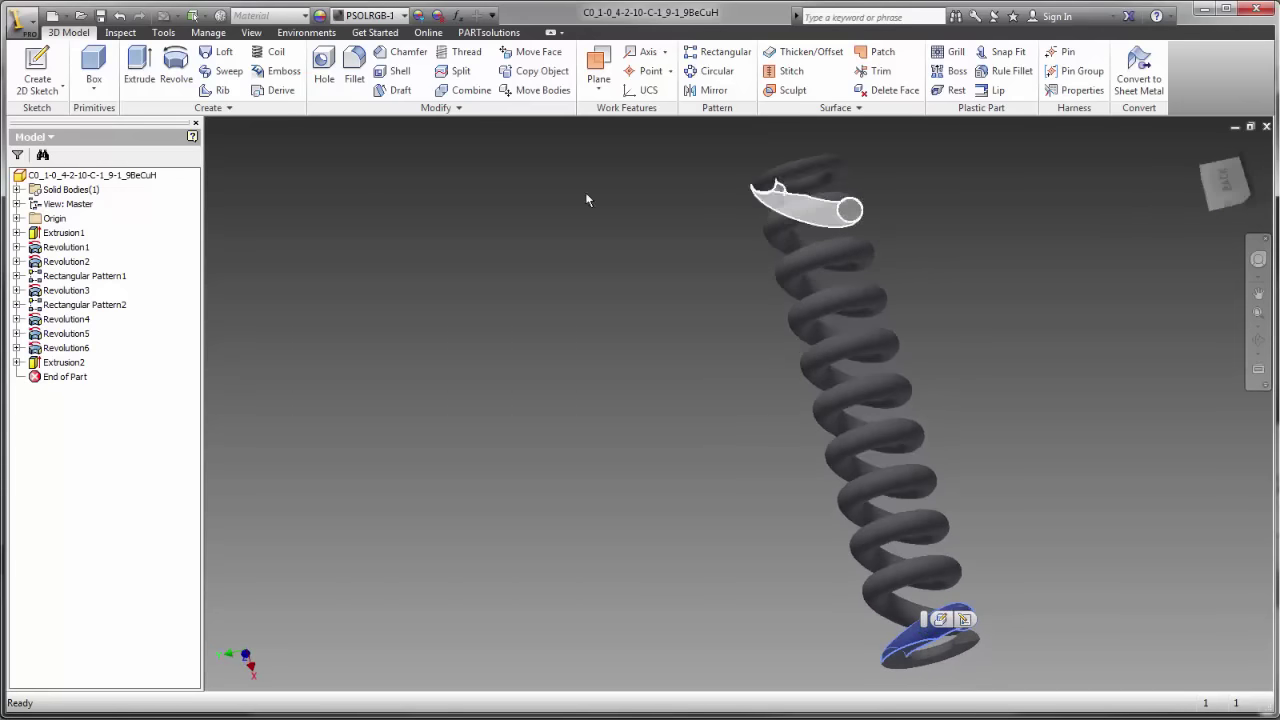
Step: Open the part's iProperties, check the Summary Title, then the Project tab's part number
{"action": "right_click", "coordinate": [112, 181]}
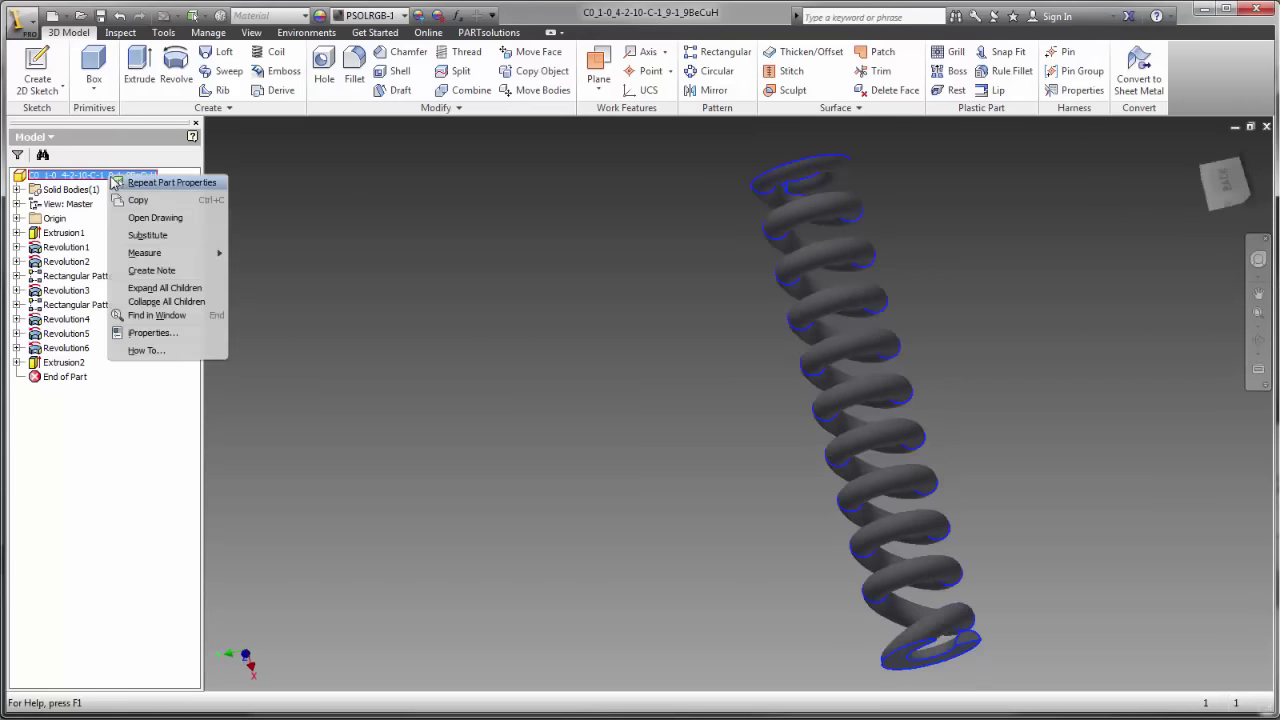
{"action": "left_click", "coordinate": [130, 330]}
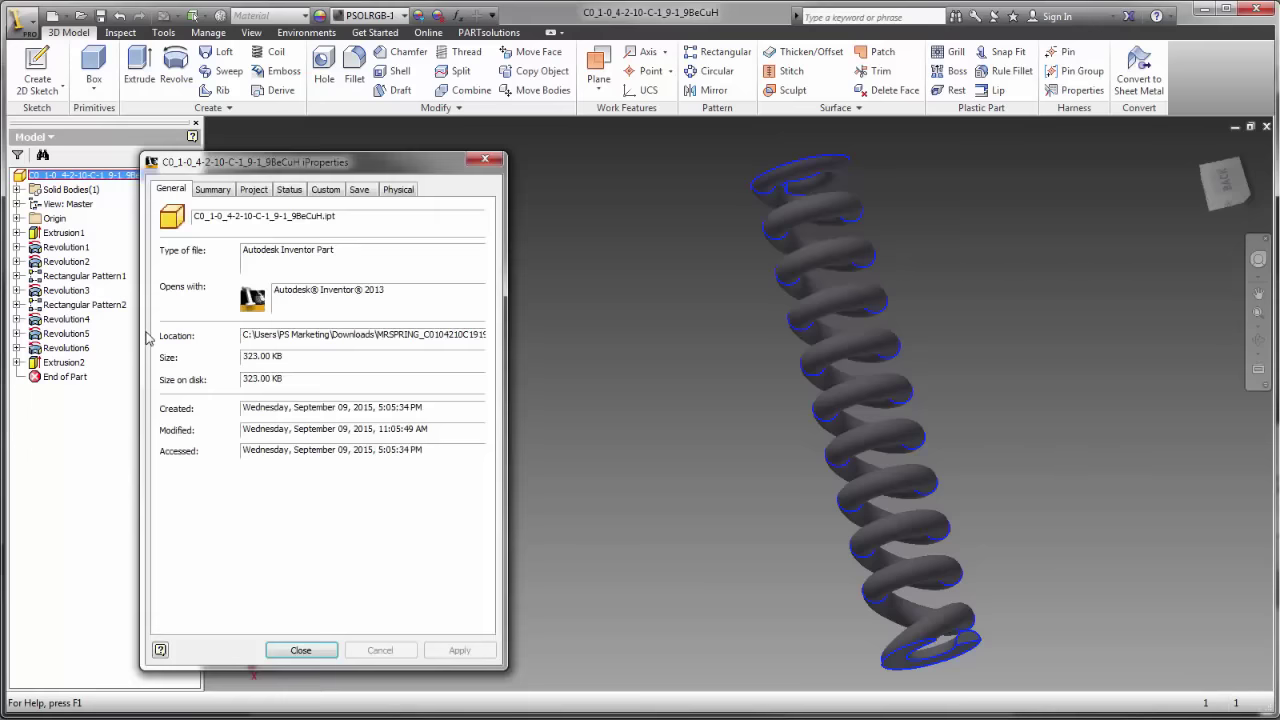
{"action": "left_click", "coordinate": [216, 192]}
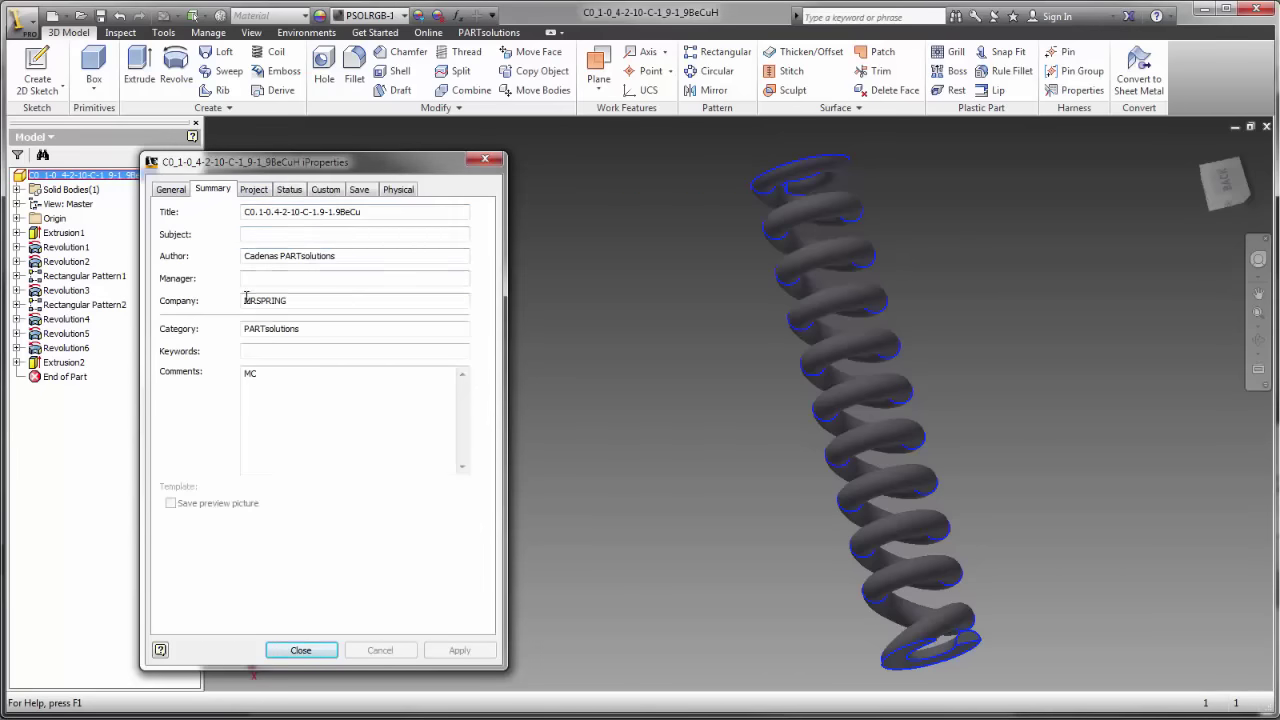
{"action": "left_click", "coordinate": [247, 212]}
{"action": "left_click_drag", "start_coordinate": [245, 212], "coordinate": [367, 216]}
{"action": "left_click", "coordinate": [255, 190]}
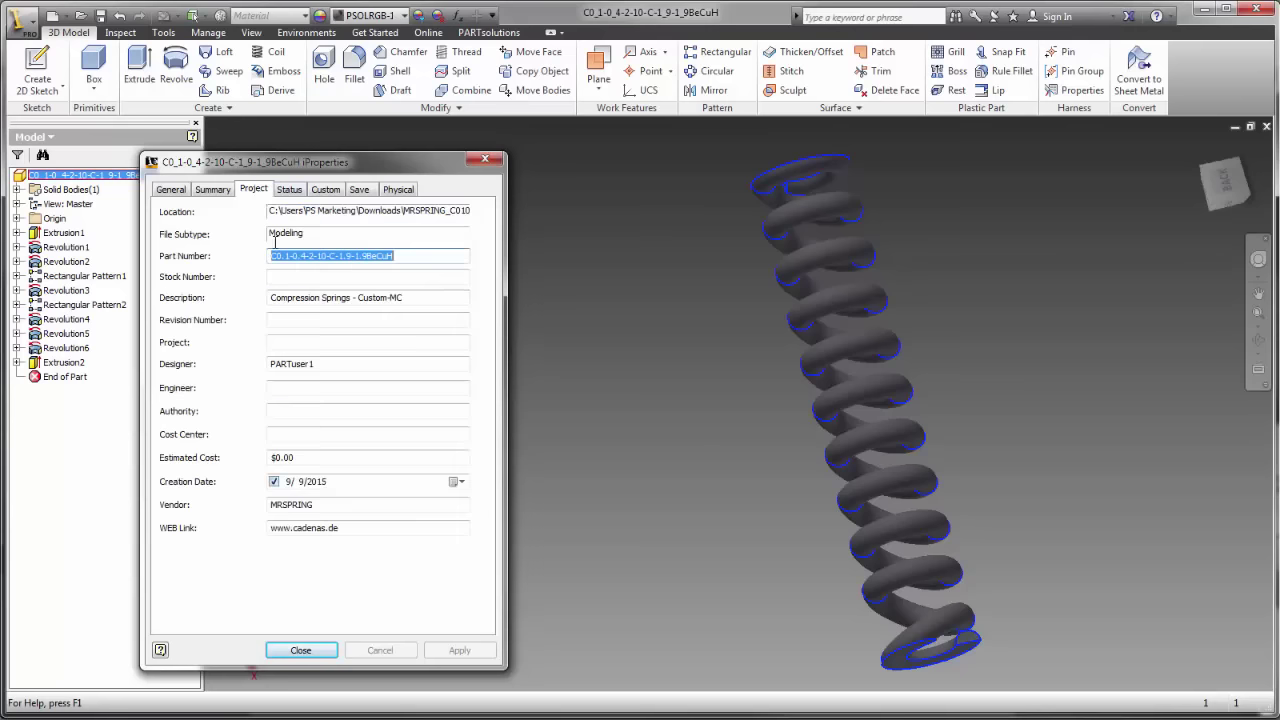
{"action": "left_click", "coordinate": [408, 258]}
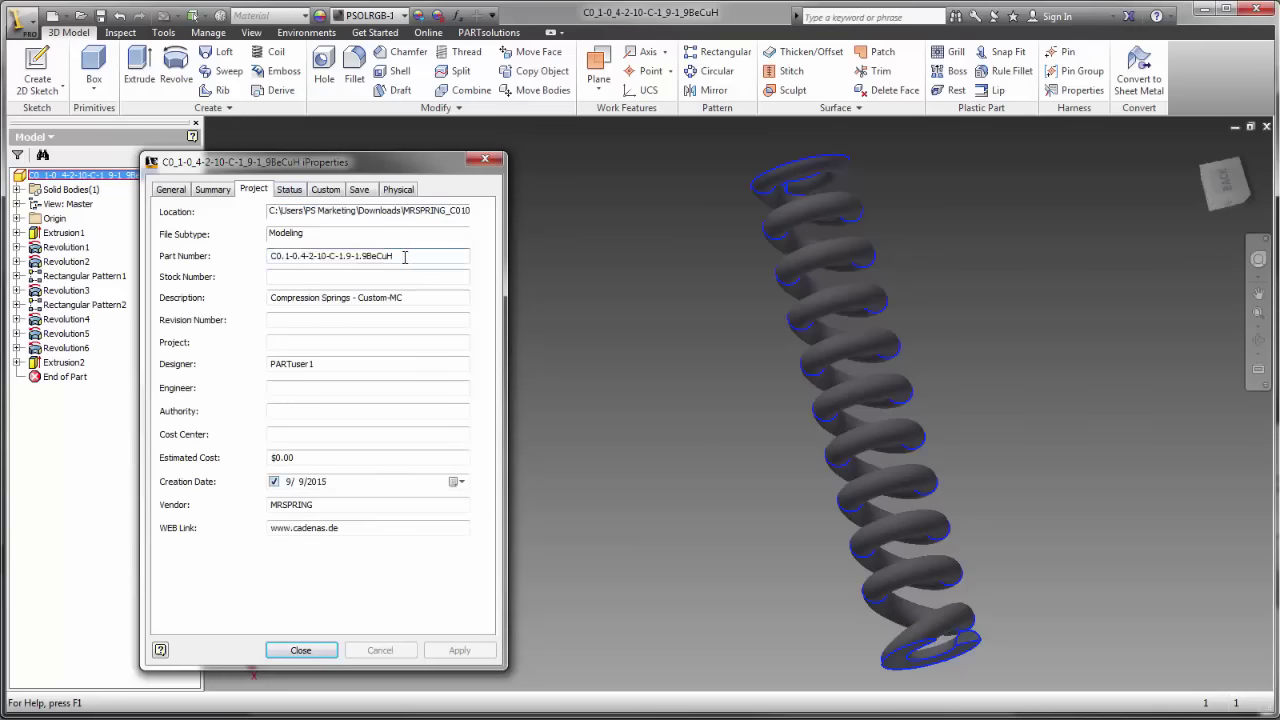